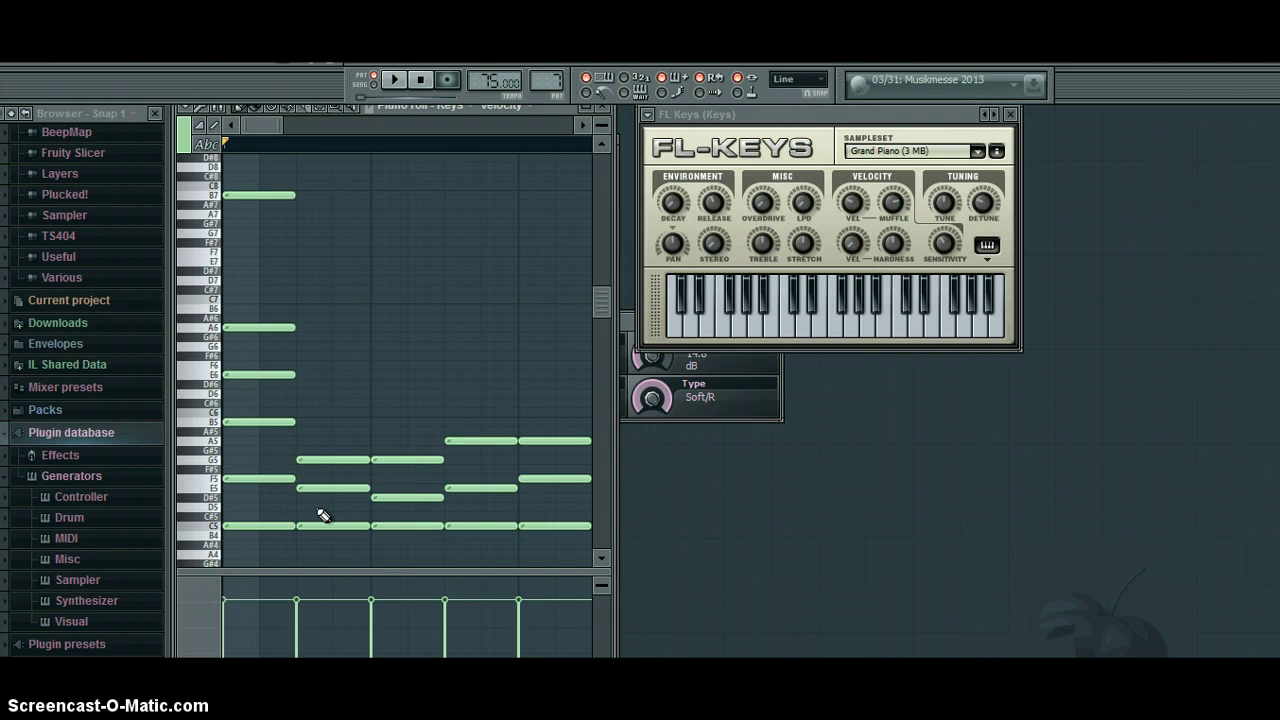
left_click(335, 488)
left_click(522, 526)
key("space")
left_click(200, 523)
left_click(250, 520)
left_click(250, 486)
left_click(236, 478)
left_click(229, 521)
left_click(221, 498)
left_click(184, 500)
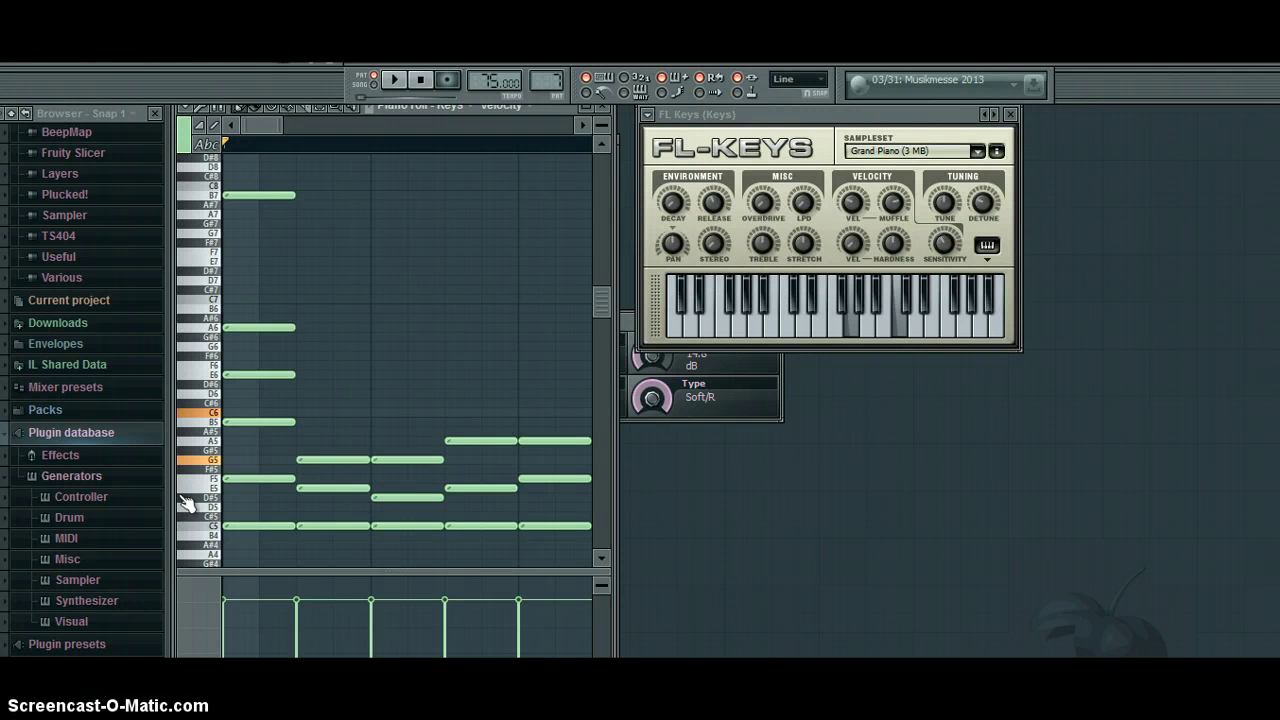
left_click(511, 507)
key("space")
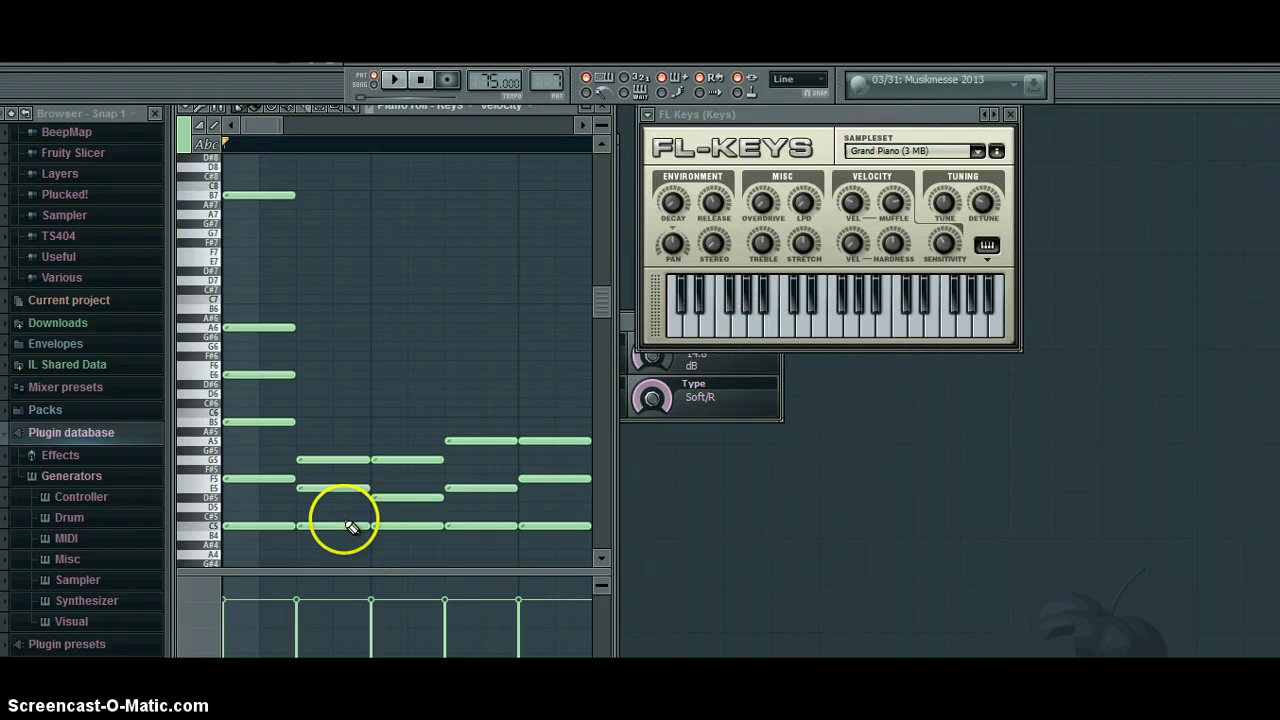
left_click_drag(601, 298, 601, 330)
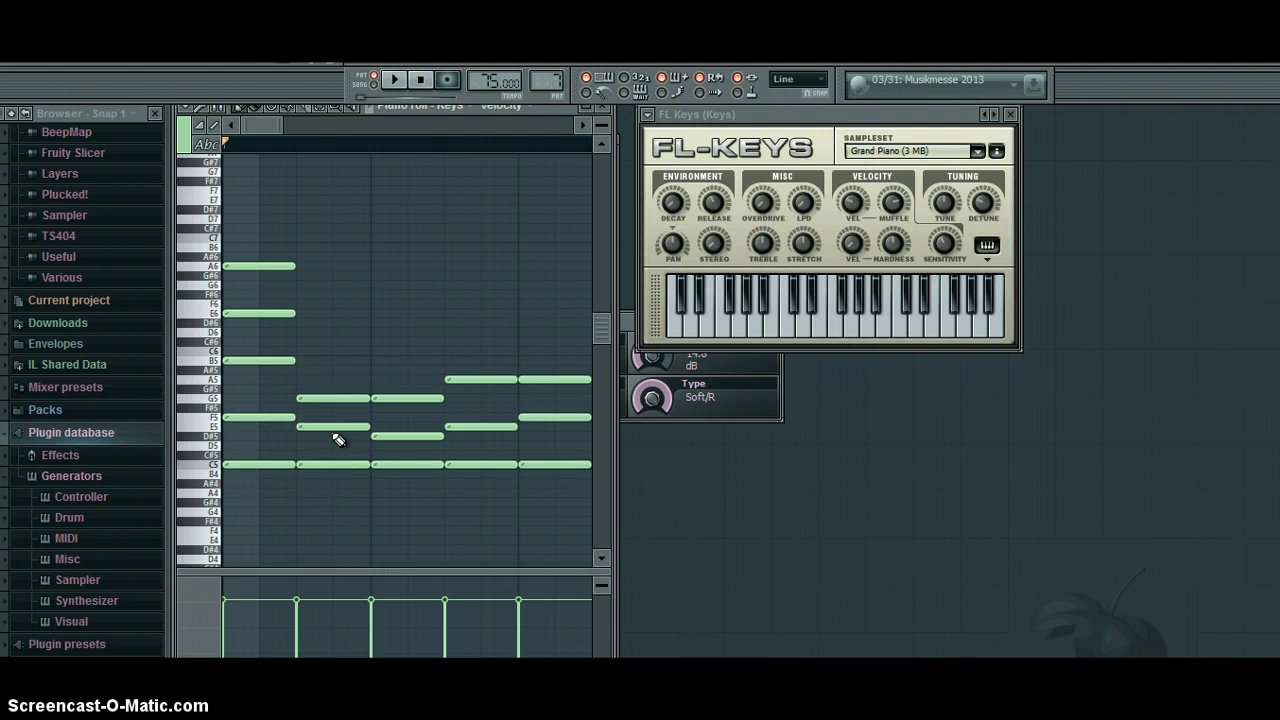
key("space")
key("space")
left_click(481, 462)
key("z")
key("q")
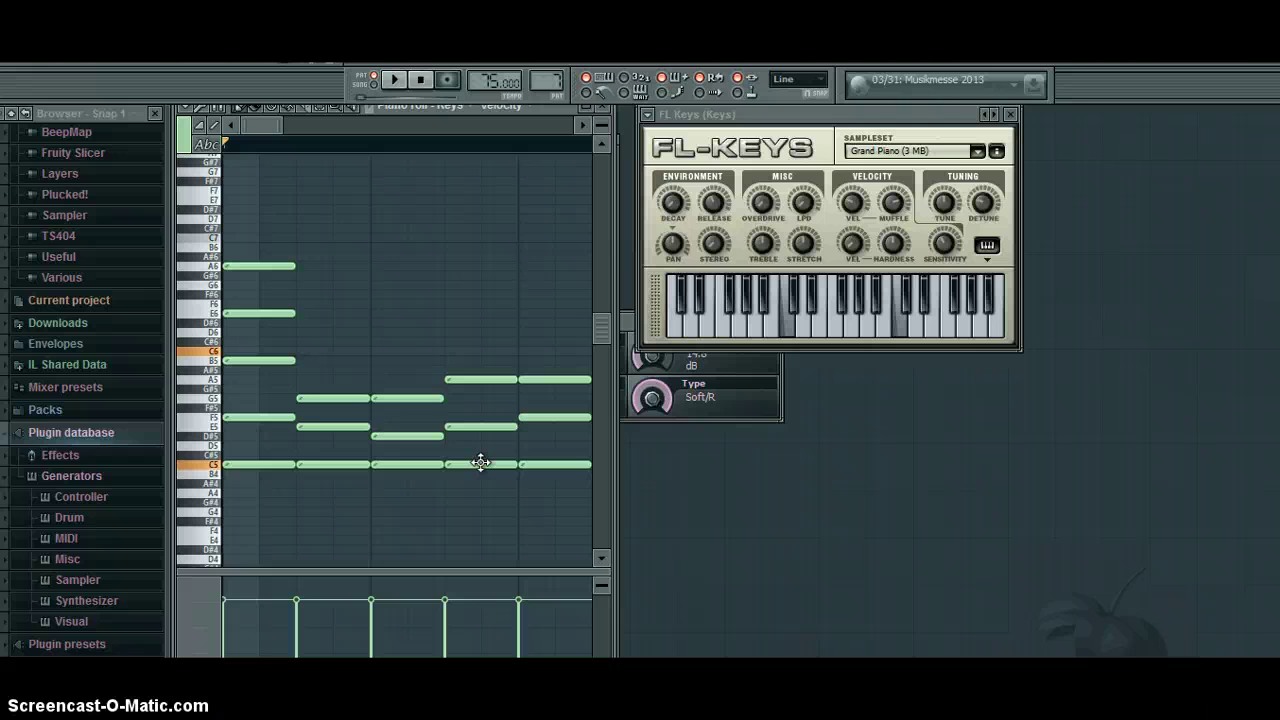
key("z")
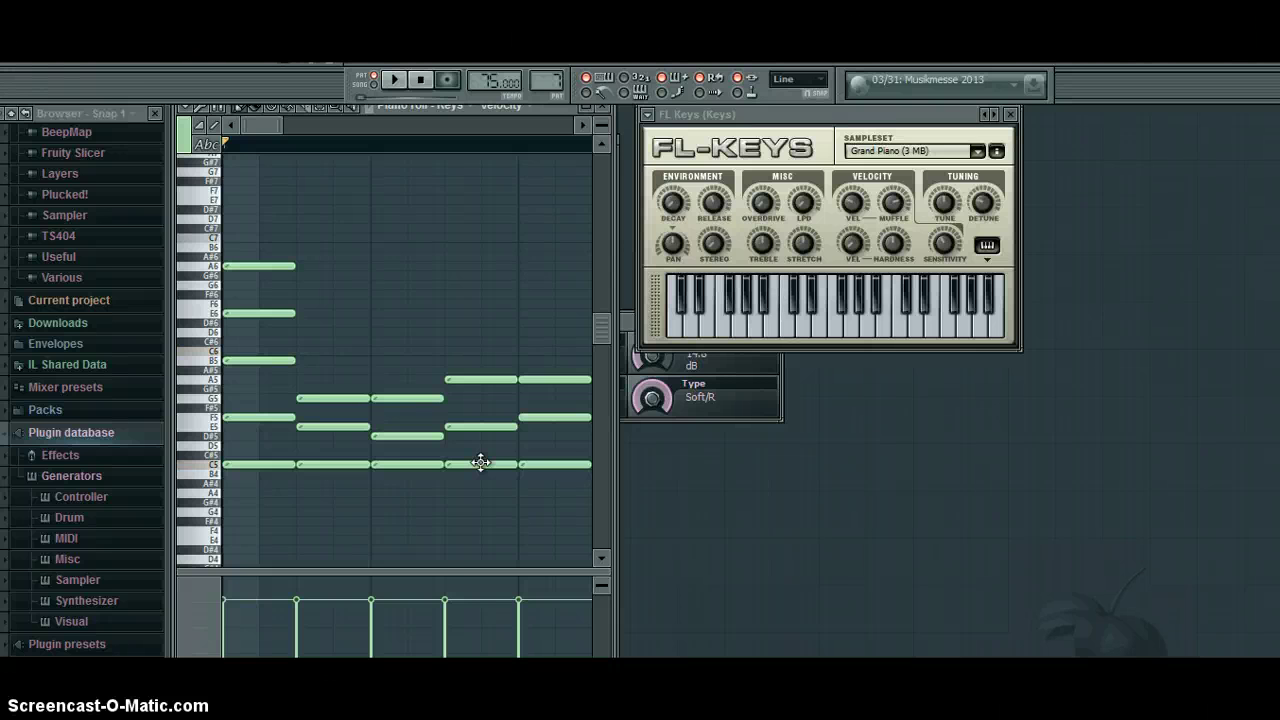
key("m")
key("u")
key("u")
key("u")
key("m")
key("u")
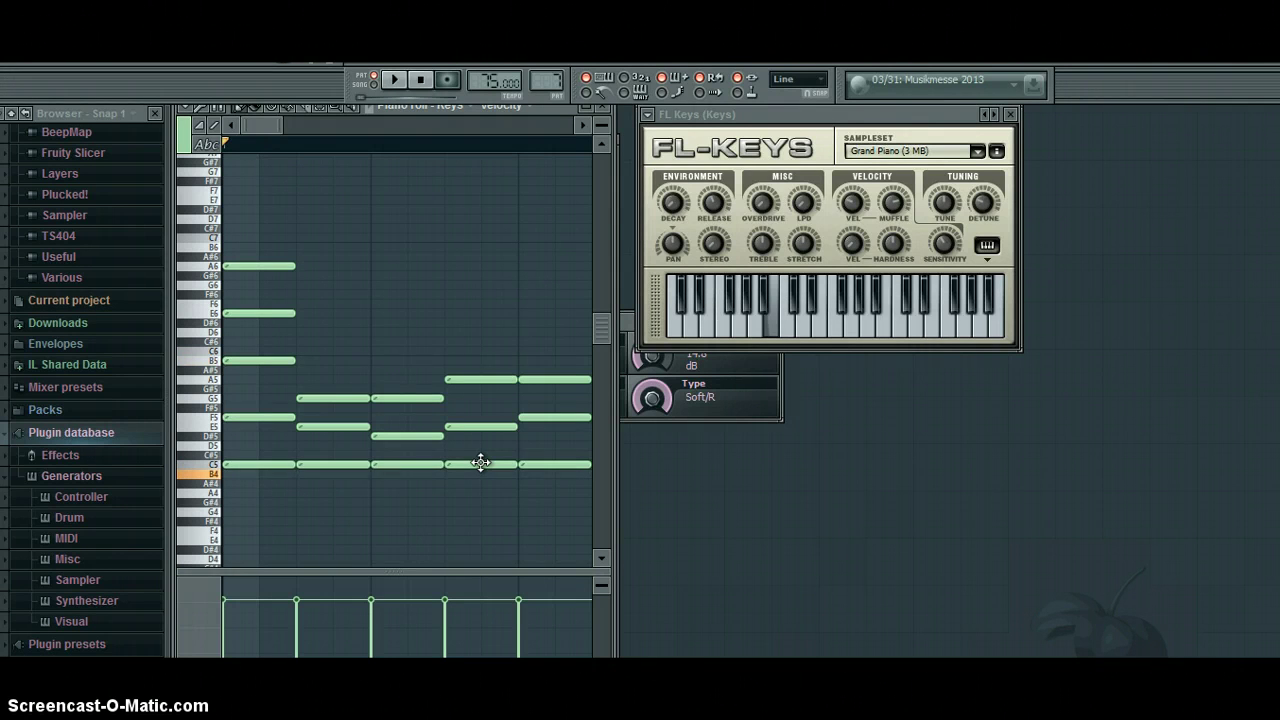
key("z")
key("q")
key("m")
key("u")
key("n")
key("y")
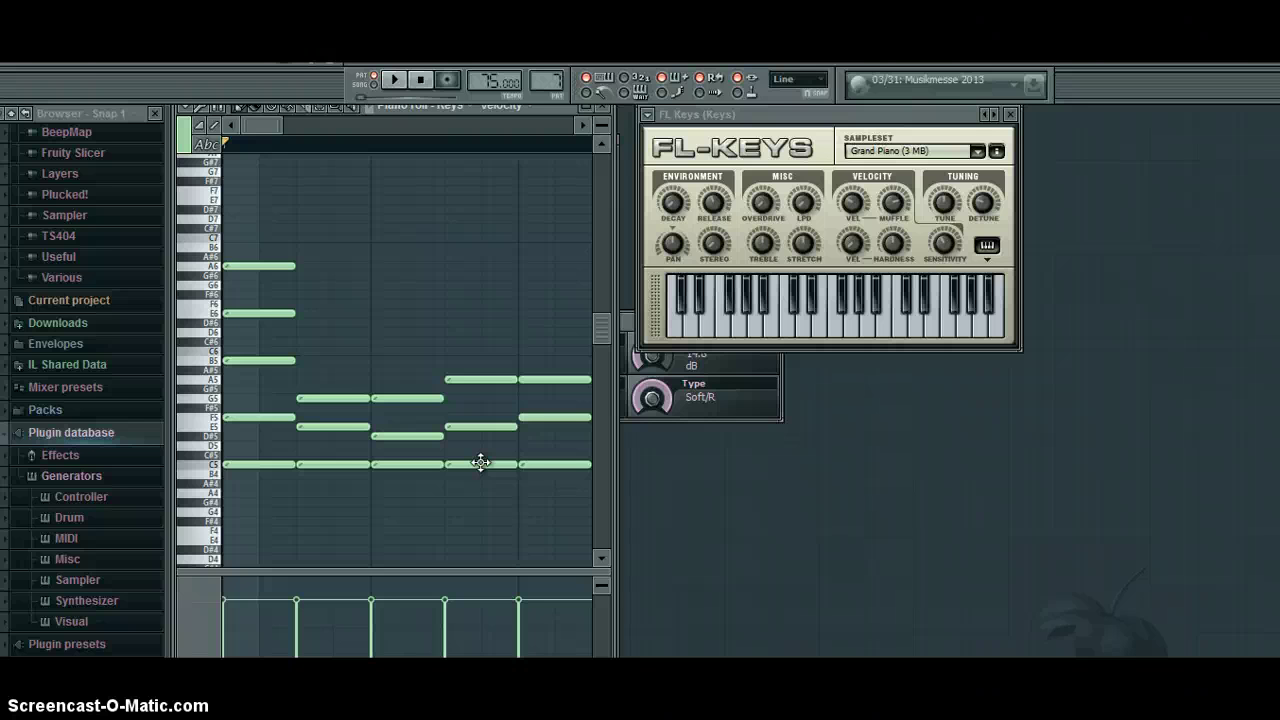
left_click_drag(540, 418, 557, 352)
left_click_drag(543, 414, 541, 440)
key("space")
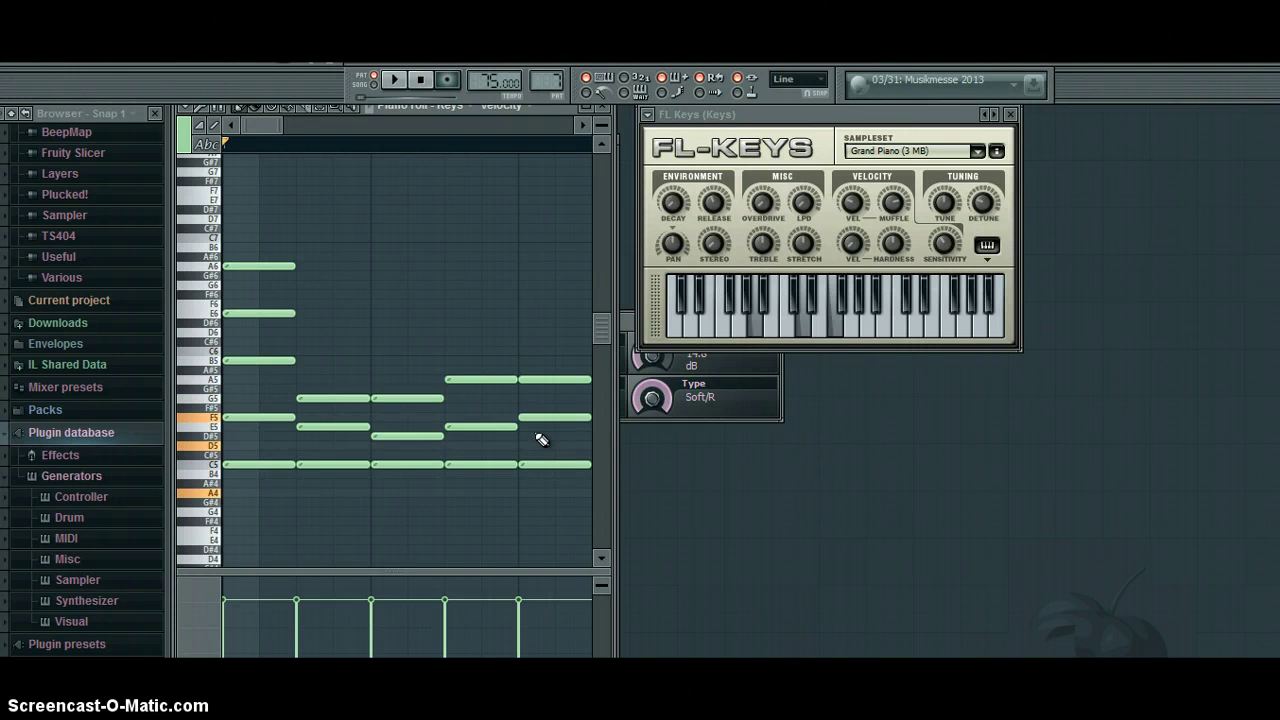
left_click(836, 395)
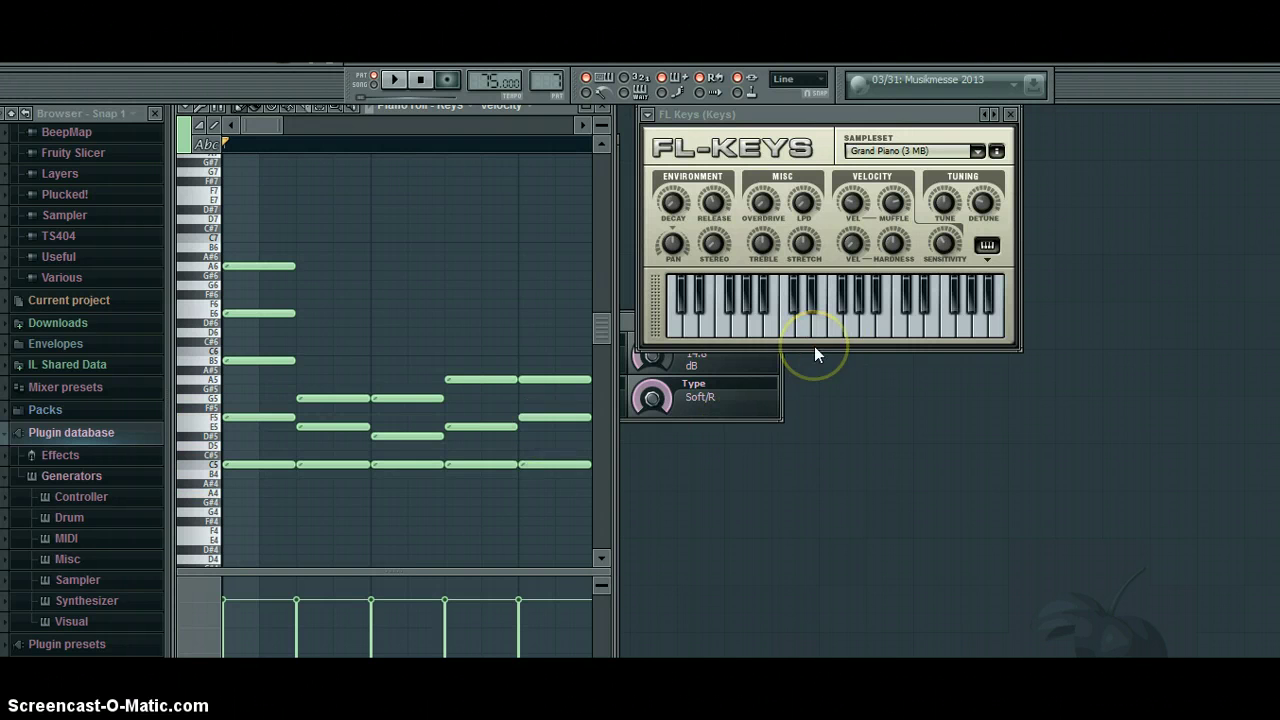
key("b")
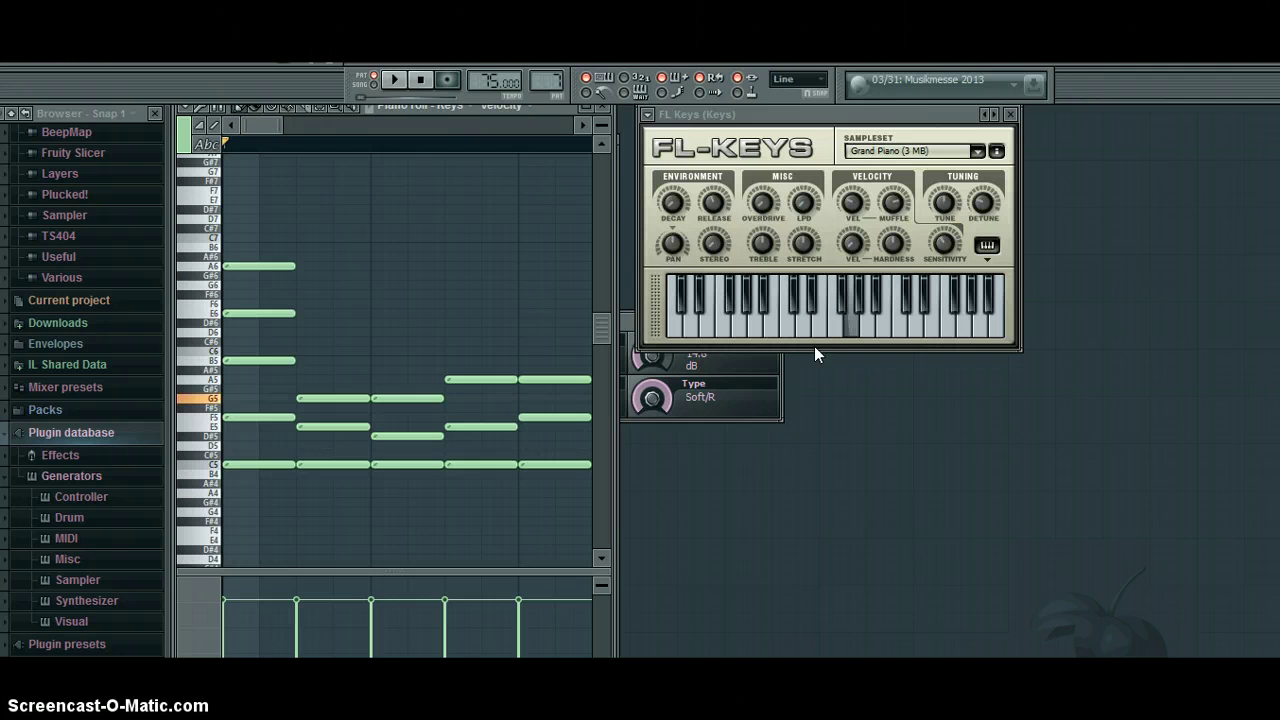
key("m")
key("e")
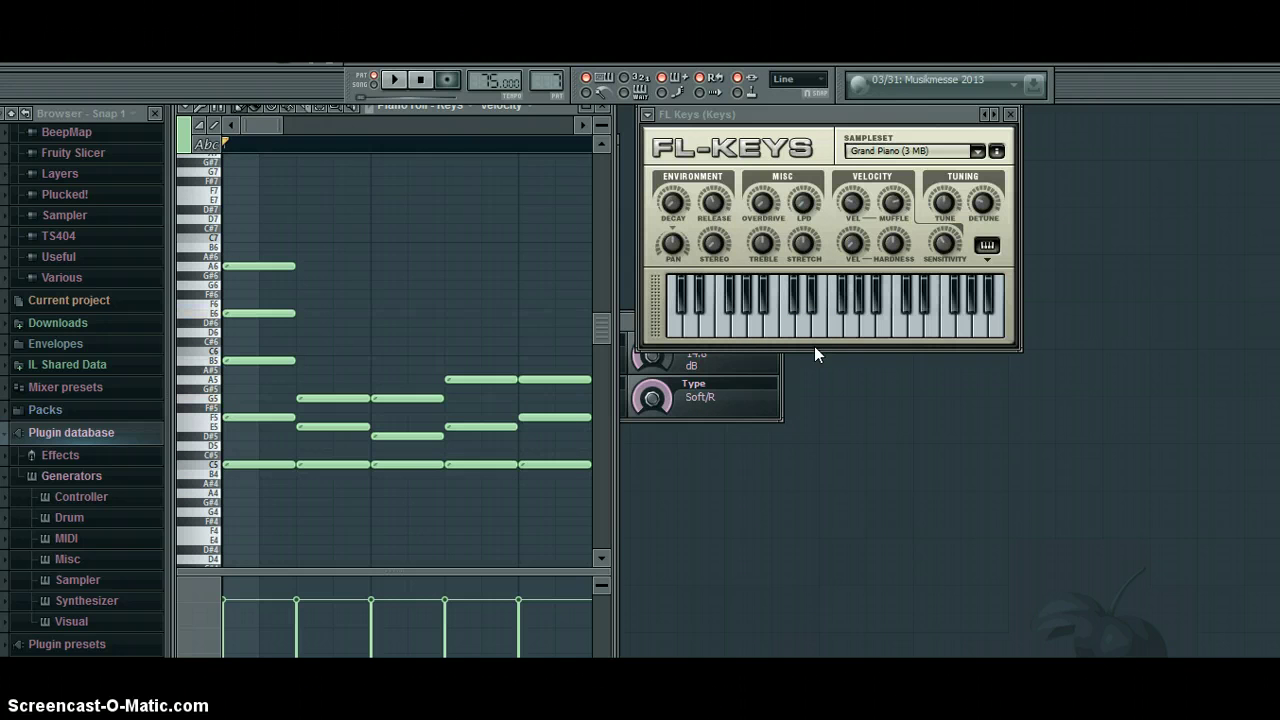
key("v")
key("m")
key("w")
key("m")
key("m")
key("w")
key("m")
key("w")
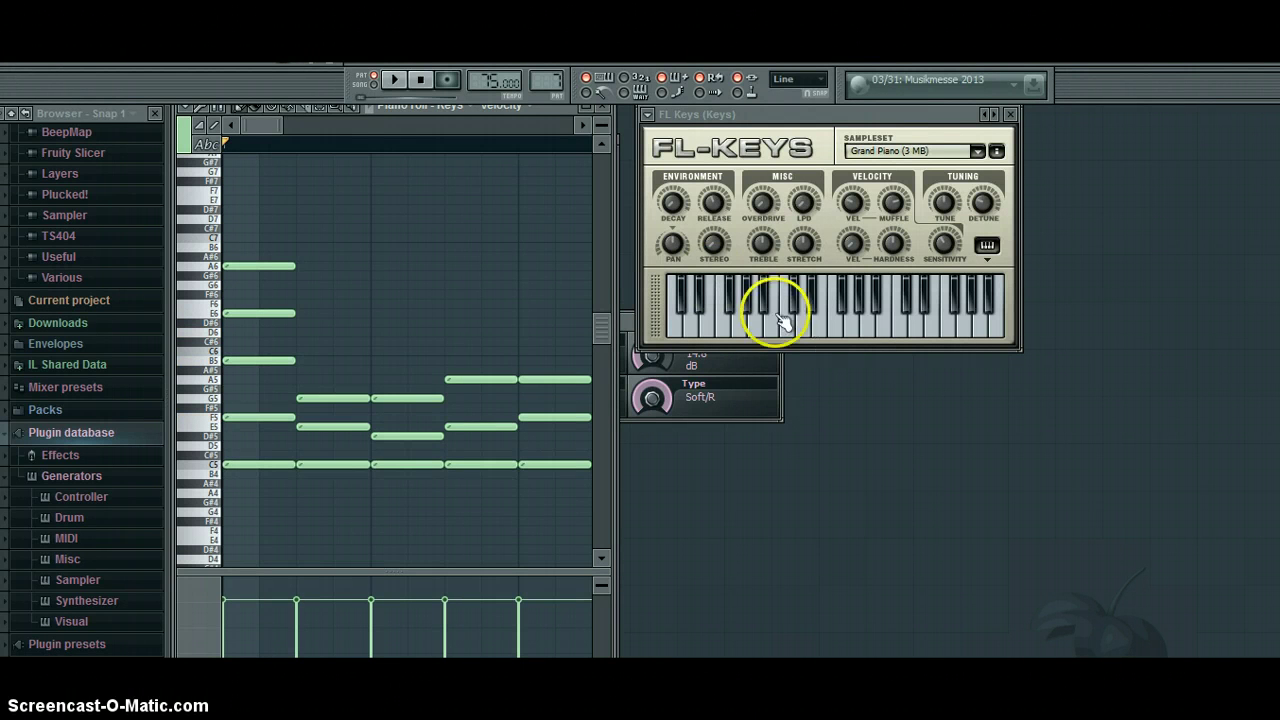